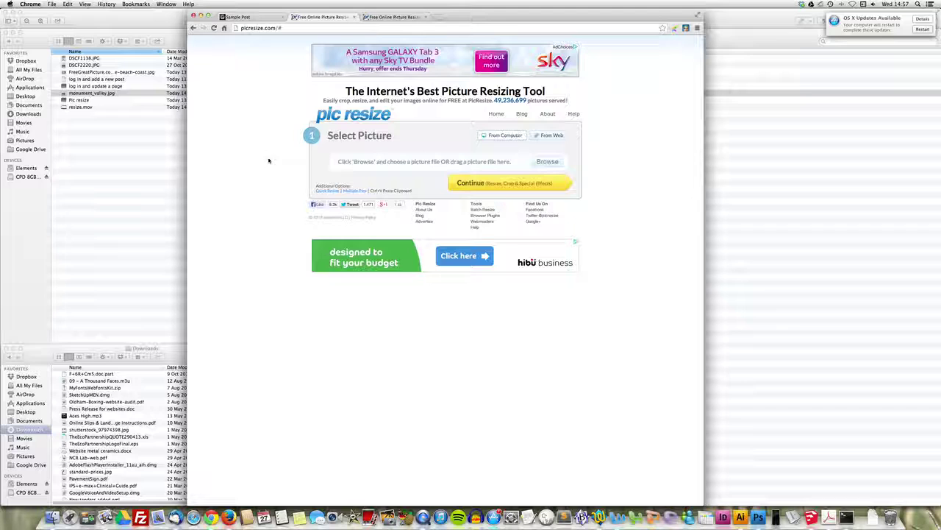
Choose DSCF2220.JPG from Instruction Vids, confirming its 2616 px width and 4.4 MB size
click(548, 162)
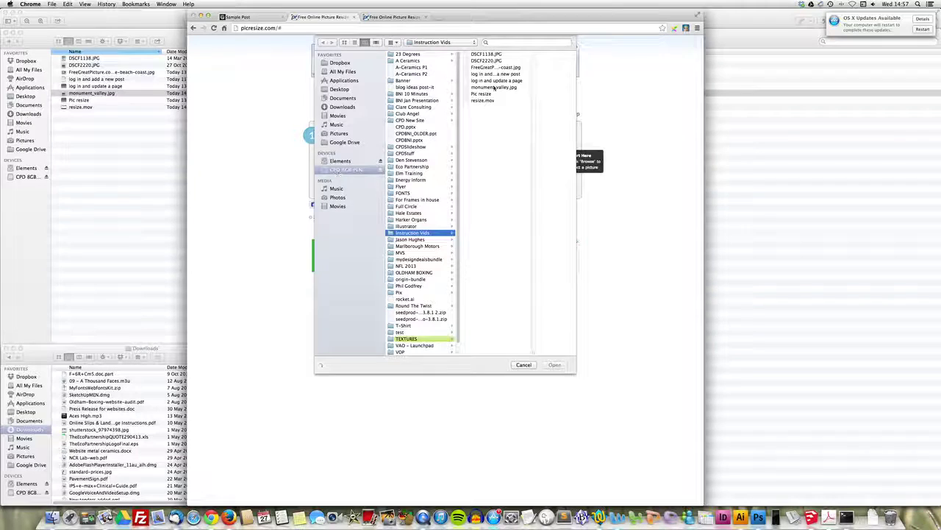
click(483, 62)
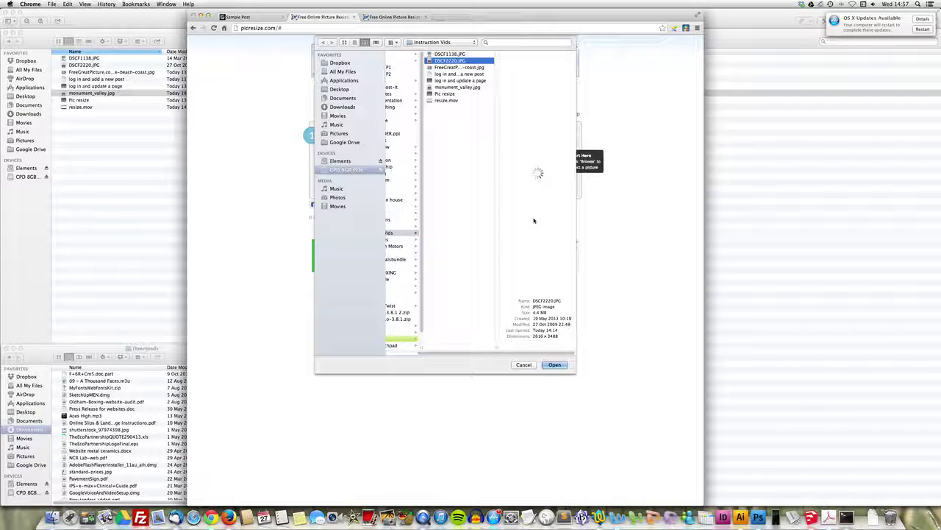
double_click(534, 335)
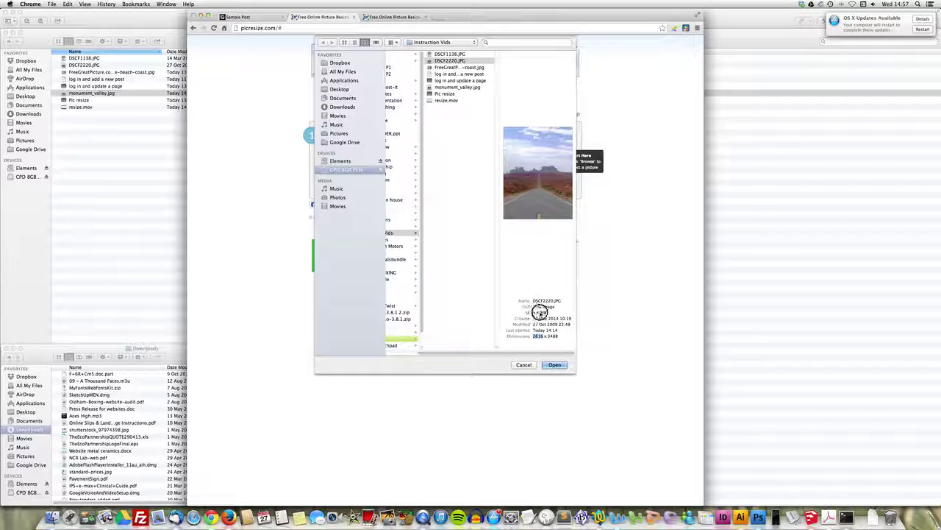
click(538, 335)
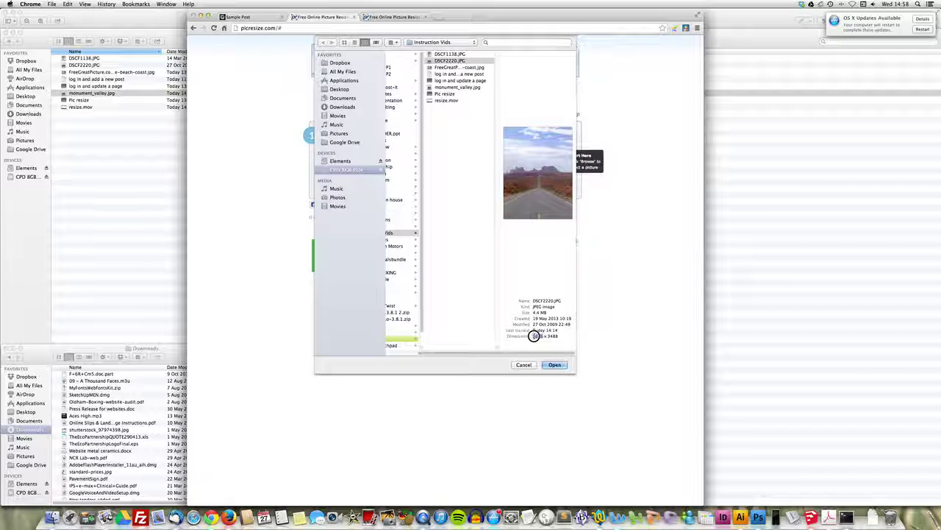
double_click(536, 335)
click(539, 312)
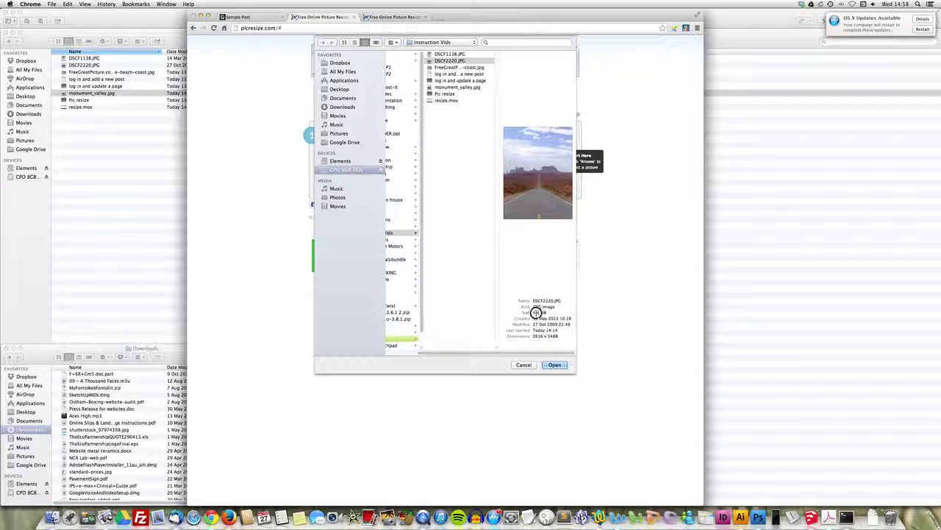
double_click(541, 311)
click(558, 364)
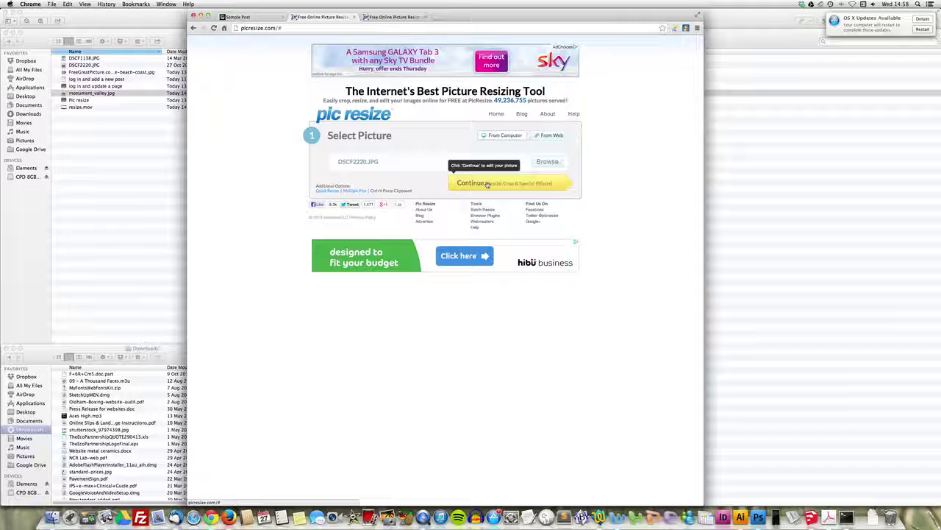
Open the photo in the editor, crop a middle area, then revert to the uncropped original
click(486, 183)
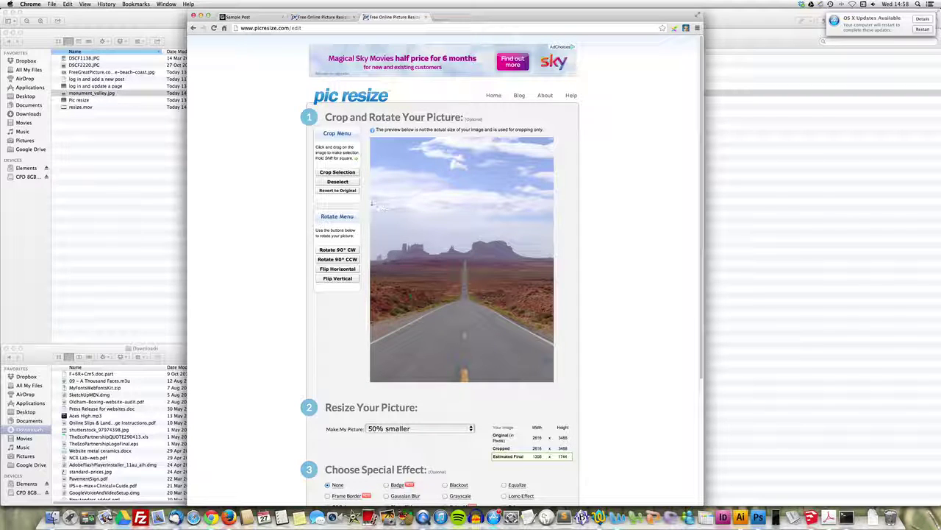
drag(372, 203, 576, 317)
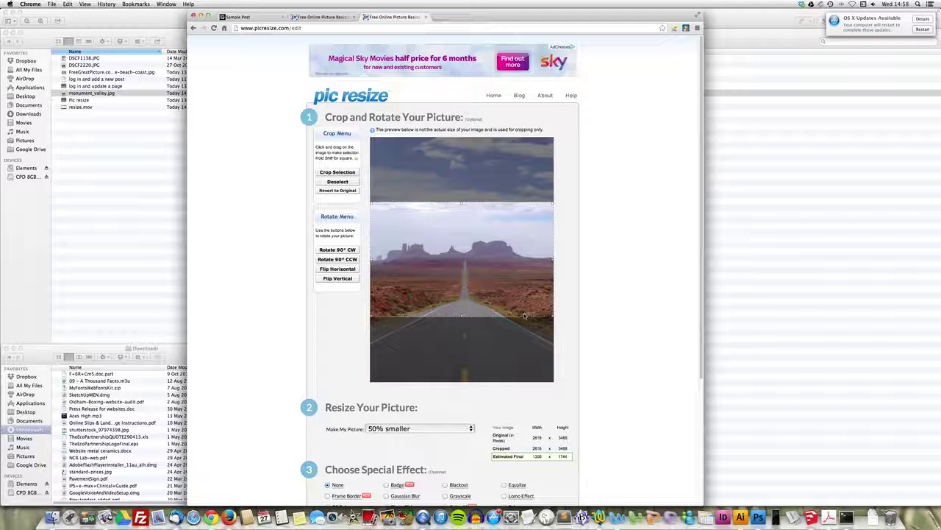
drag(476, 289, 494, 272)
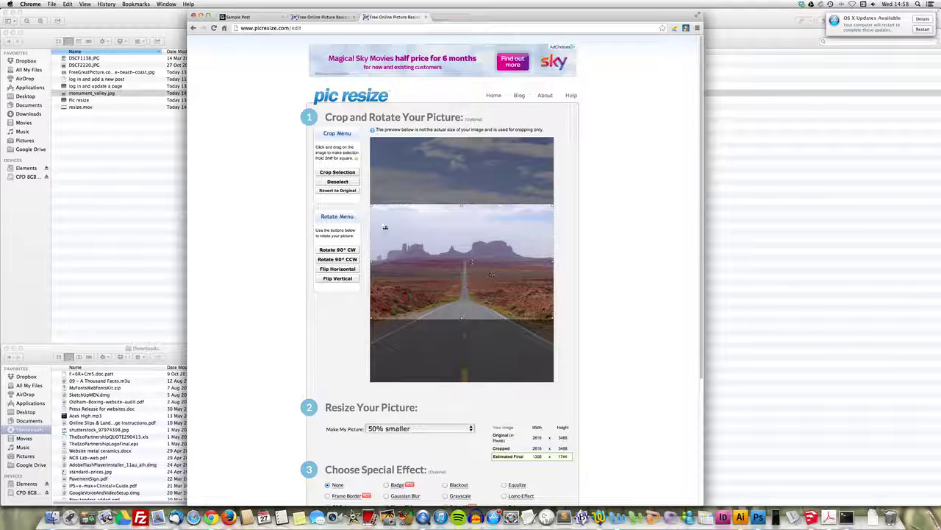
click(337, 171)
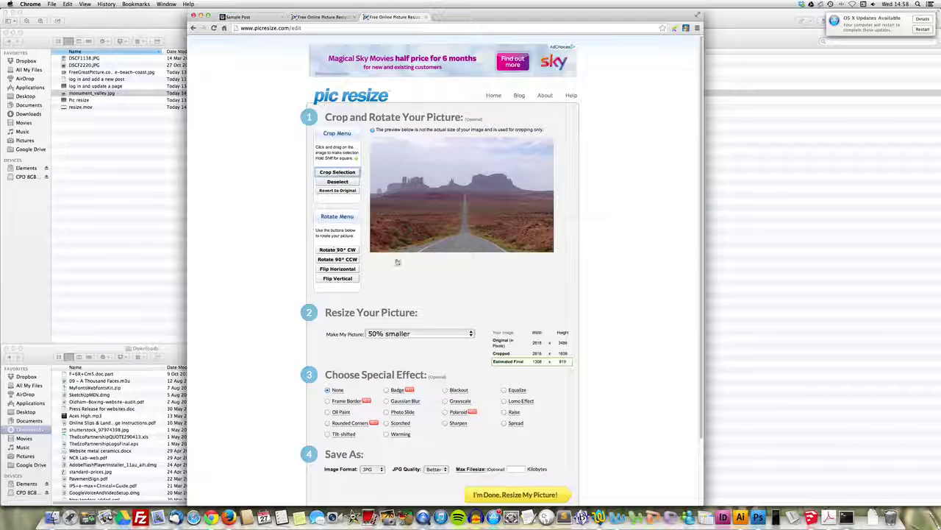
click(339, 191)
click(525, 163)
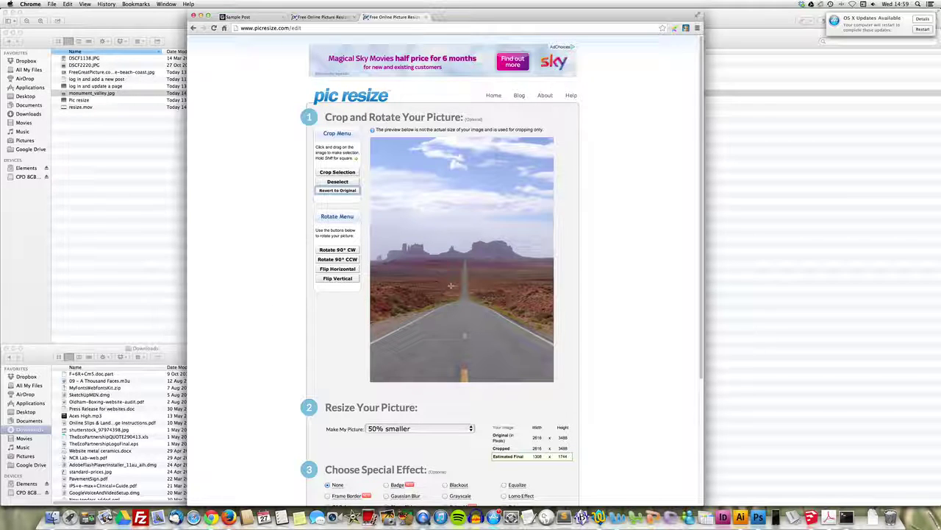
Change the Make My Picture size option to Custom Size
scroll(270, 279, down, 5)
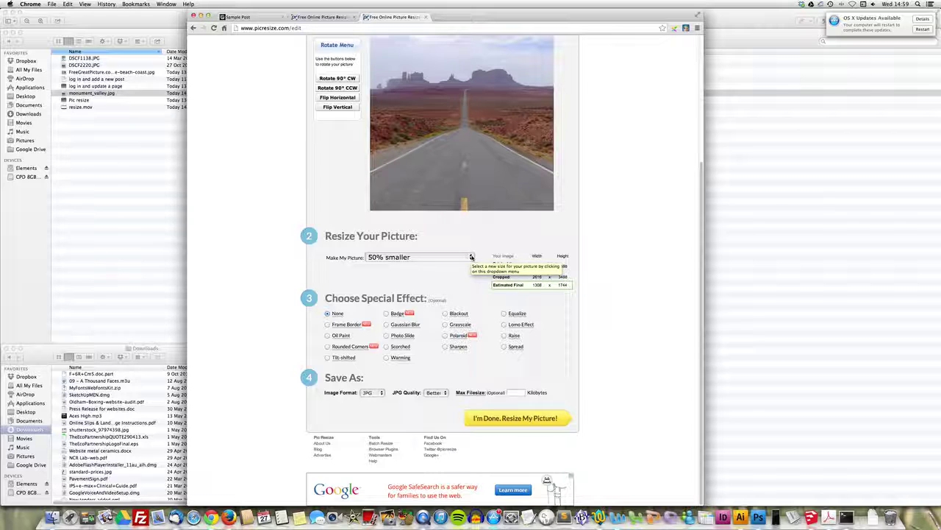
click(471, 257)
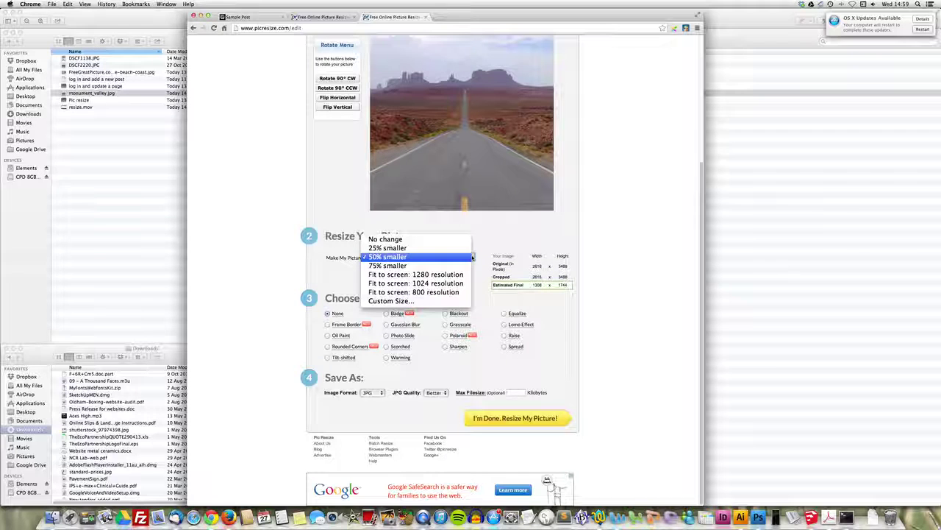
click(390, 300)
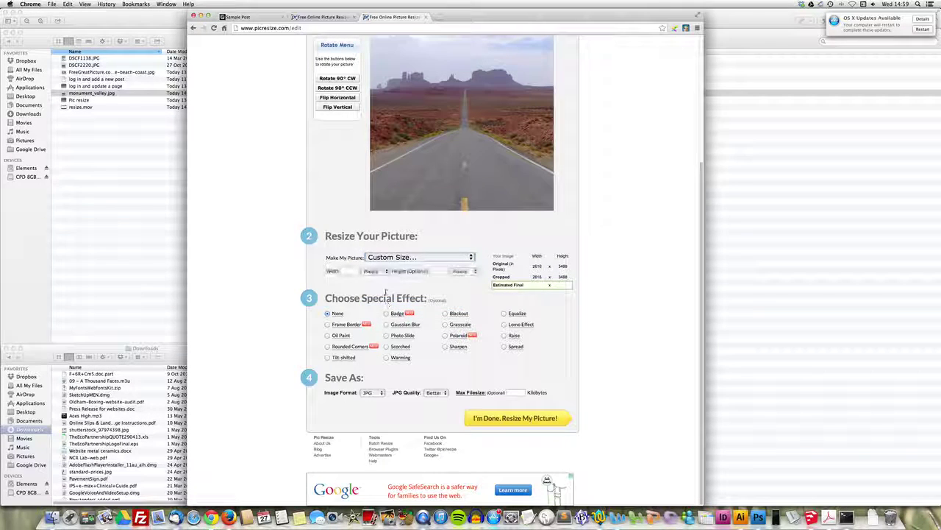
click(247, 18)
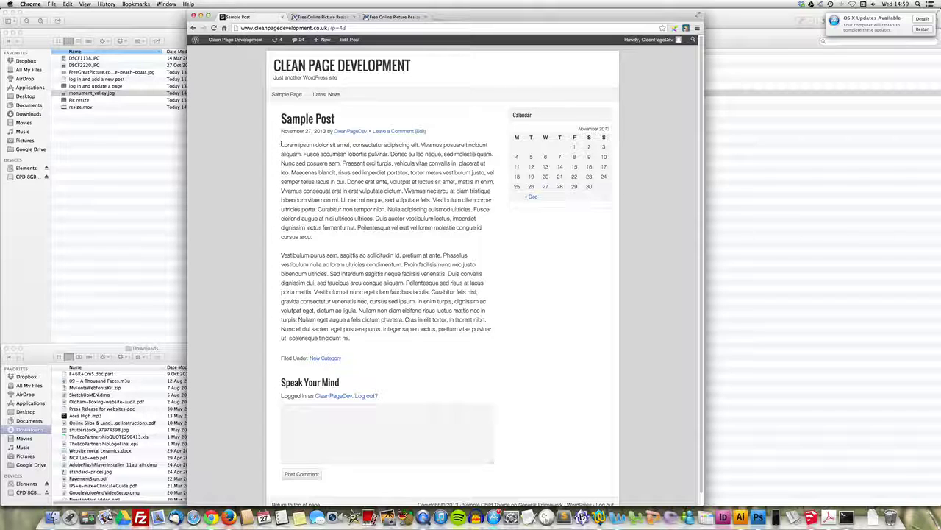
drag(282, 145, 486, 249)
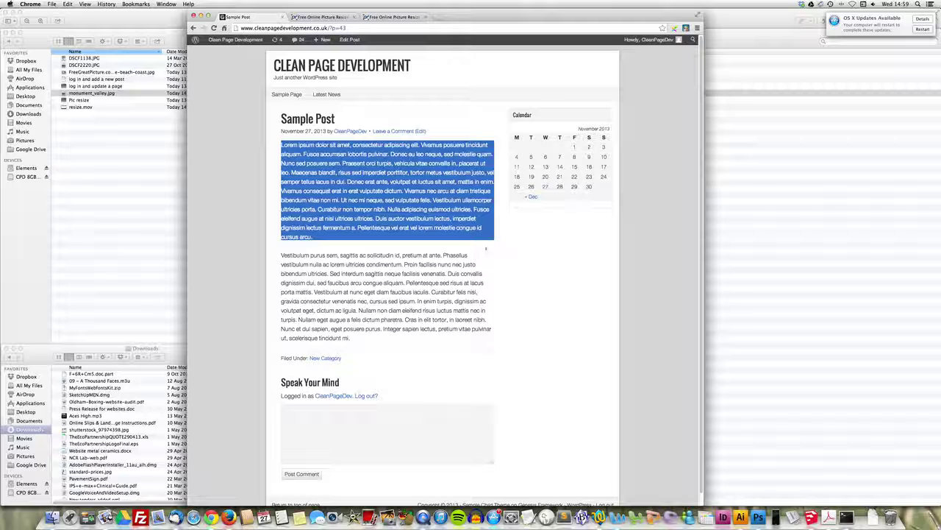
Back in PicResize, set the custom width to 600 pixels, leaving the effect at None
click(379, 17)
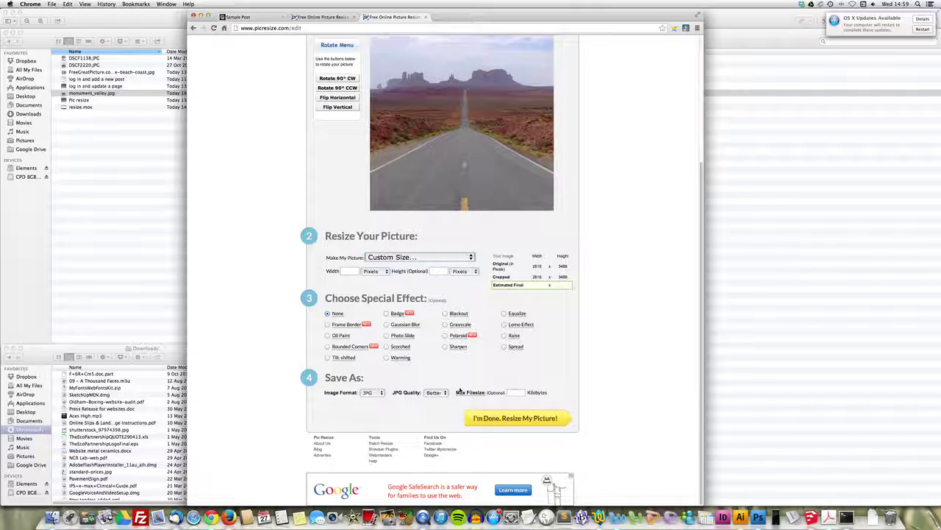
click(354, 270)
click(353, 270)
text(600)
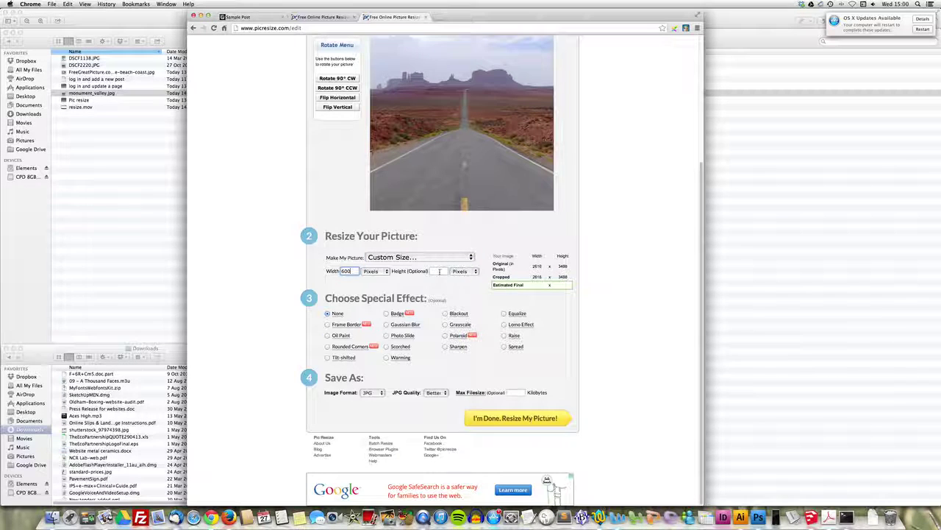
click(439, 272)
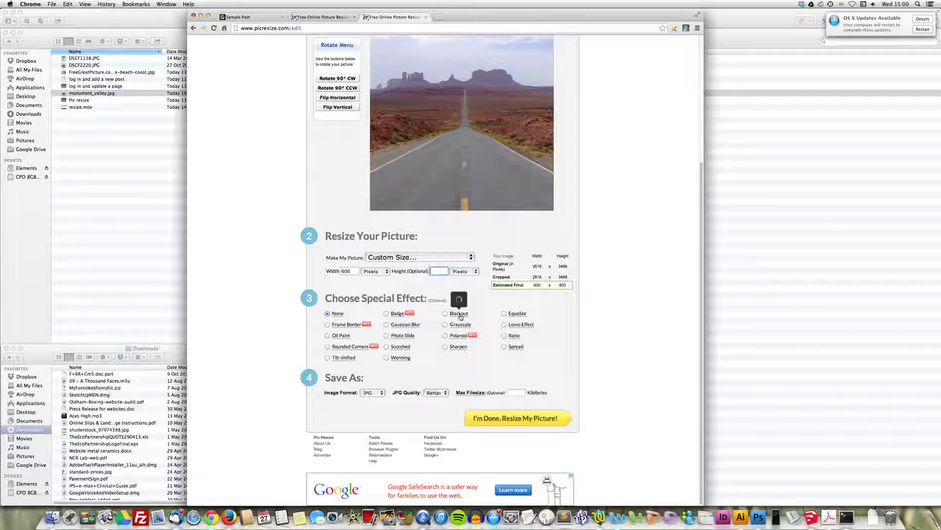
mouse_move(460, 316)
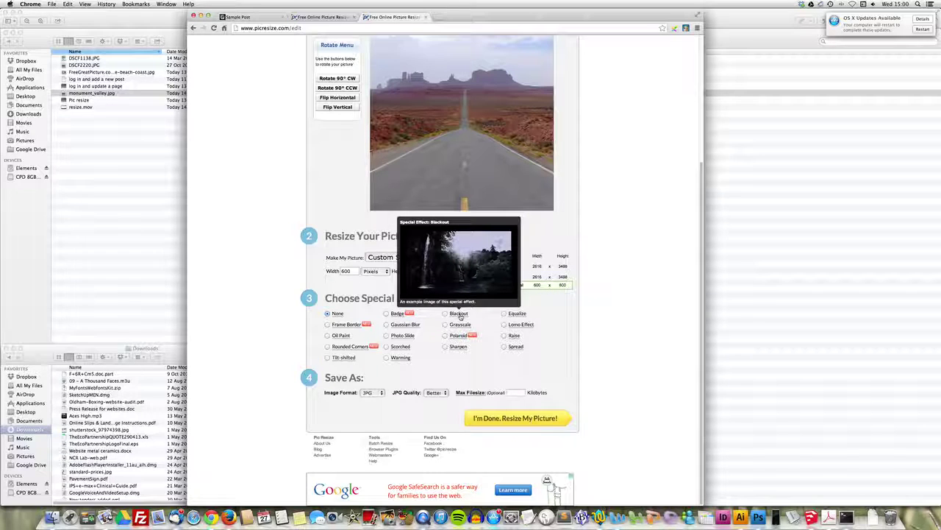
mouse_move(409, 328)
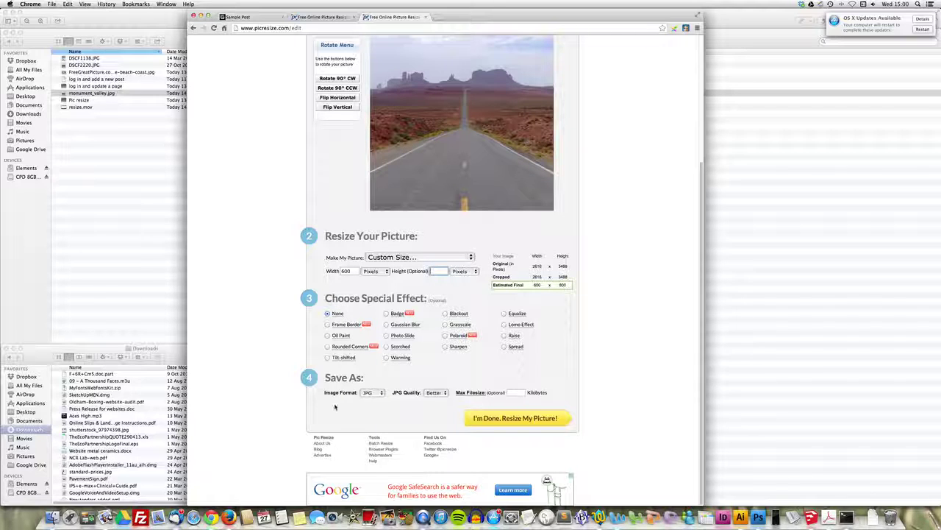
Keep JPG format at Best quality with a 100 KB maximum file size
click(380, 393)
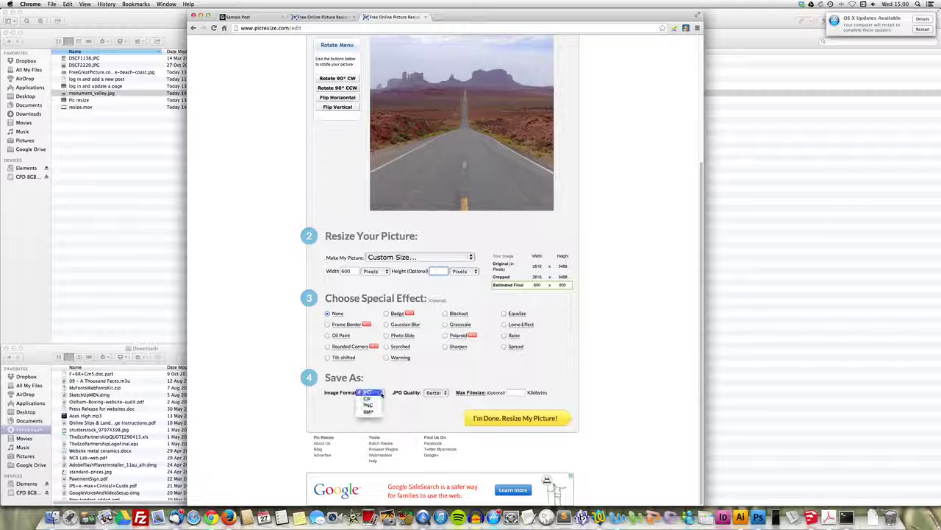
click(376, 394)
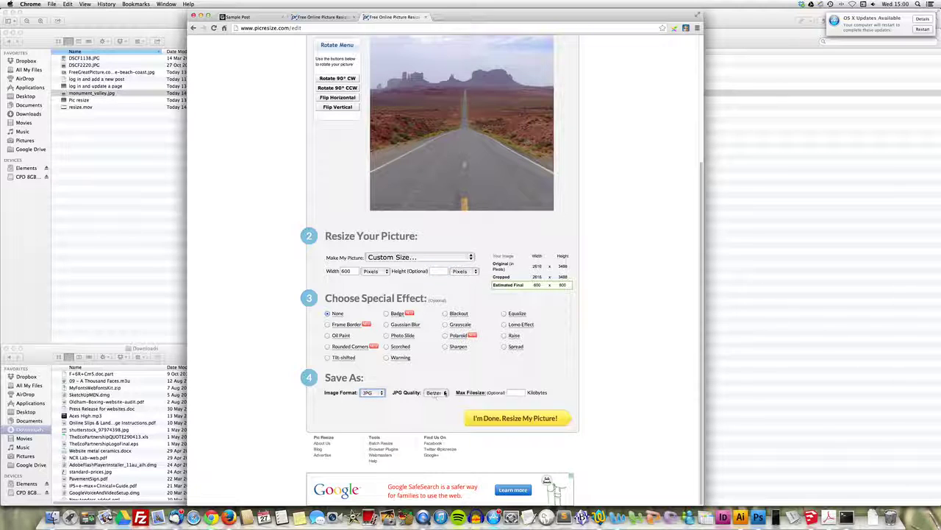
click(437, 394)
click(436, 398)
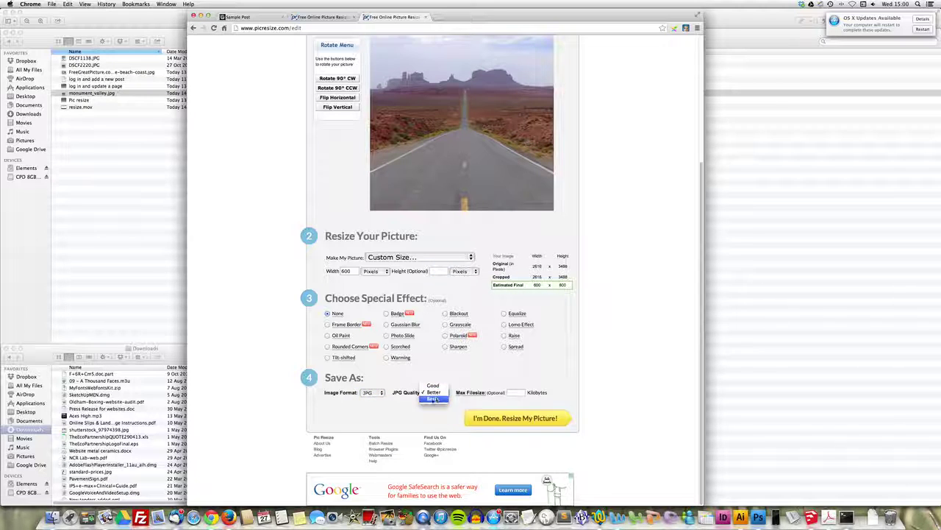
click(517, 392)
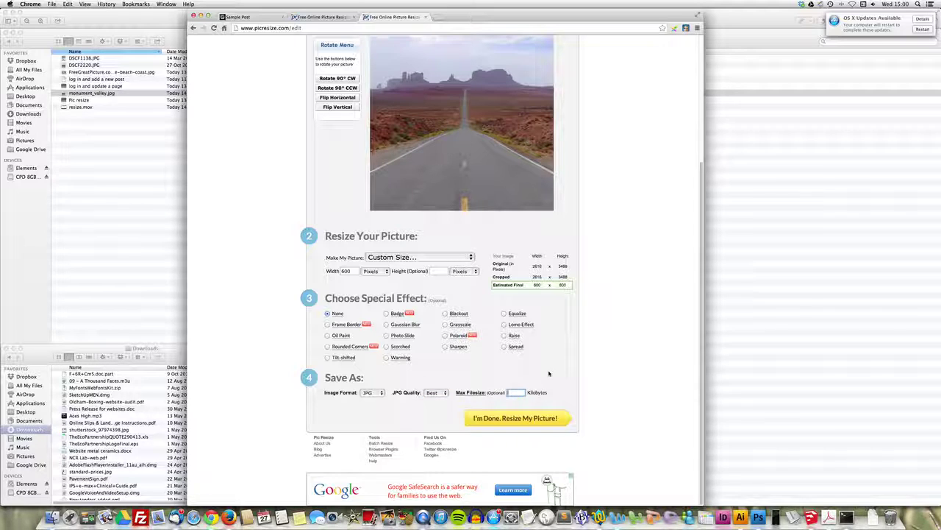
text(100)
click(505, 401)
Run the resize to get a 600 × 800, 94 KB image and view it
click(490, 419)
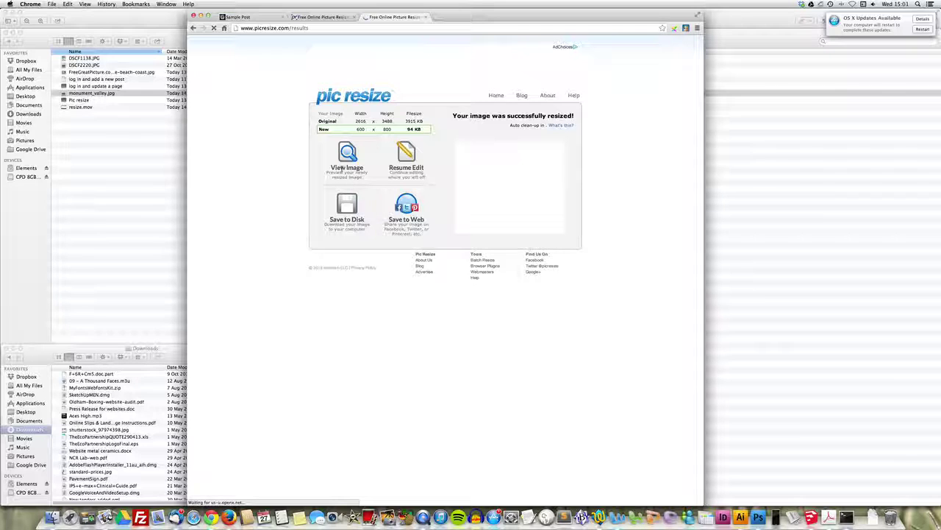
click(341, 169)
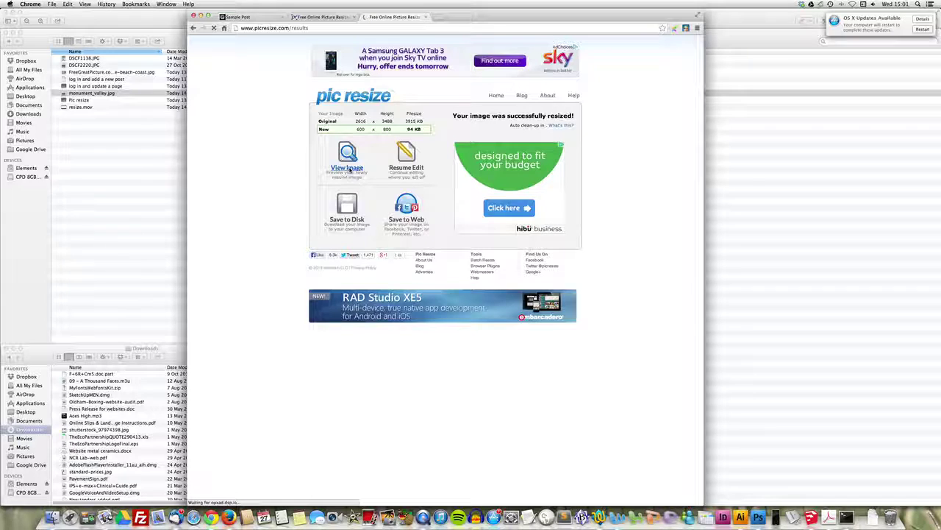
click(347, 167)
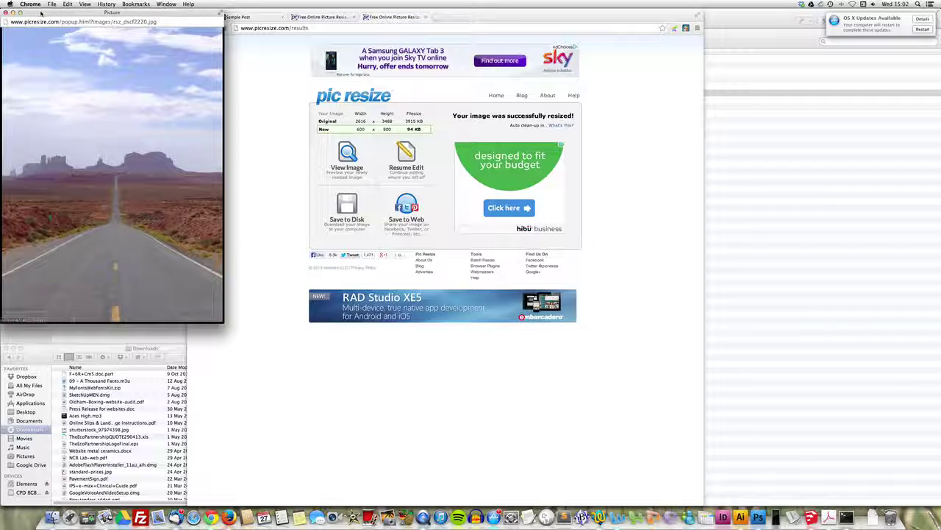
drag(111, 14, 445, 93)
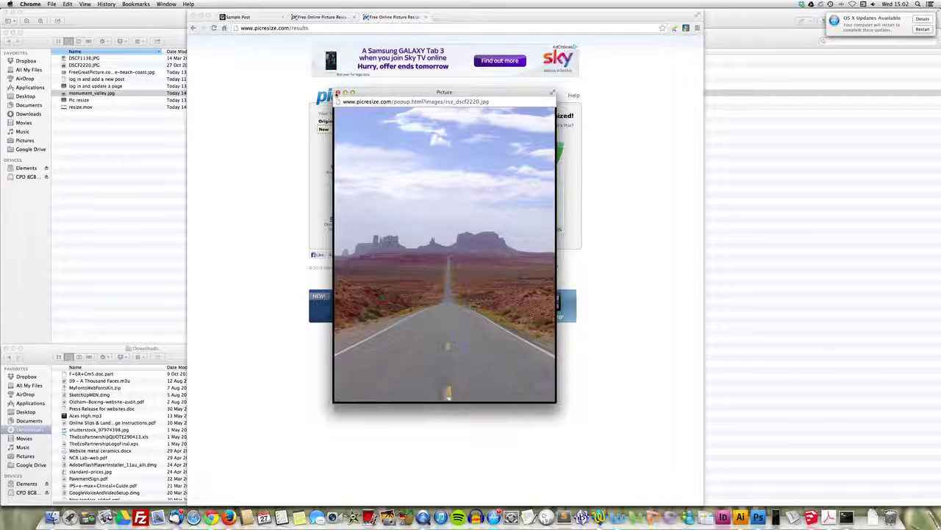
click(338, 93)
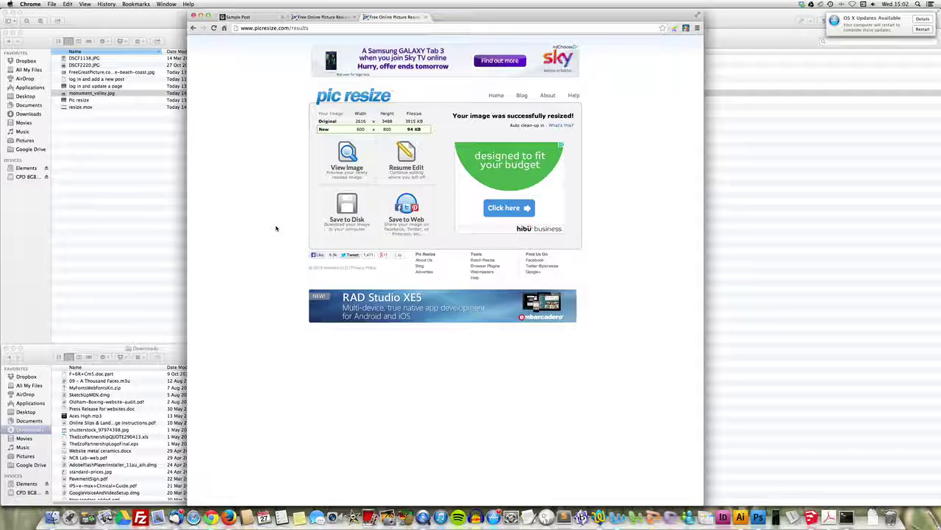
Save the resized image to disk and bring the Downloads window forward
click(340, 221)
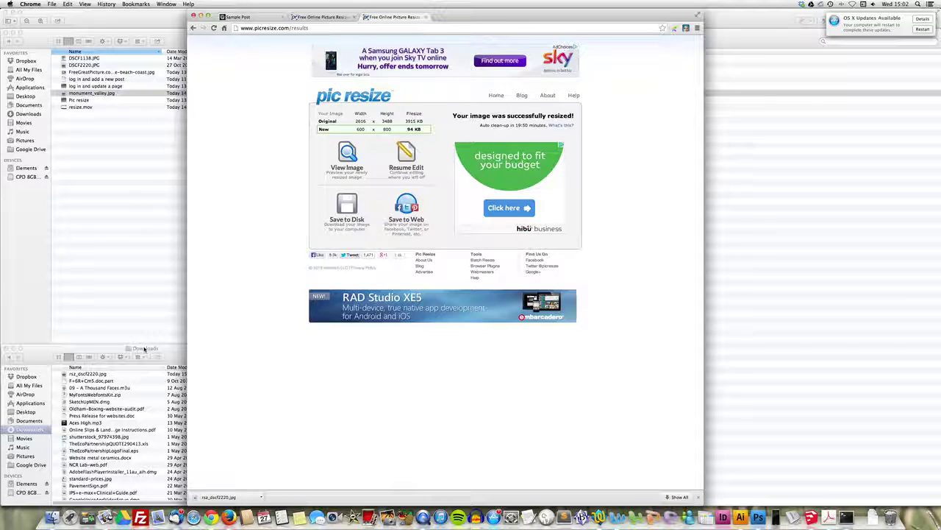
click(87, 378)
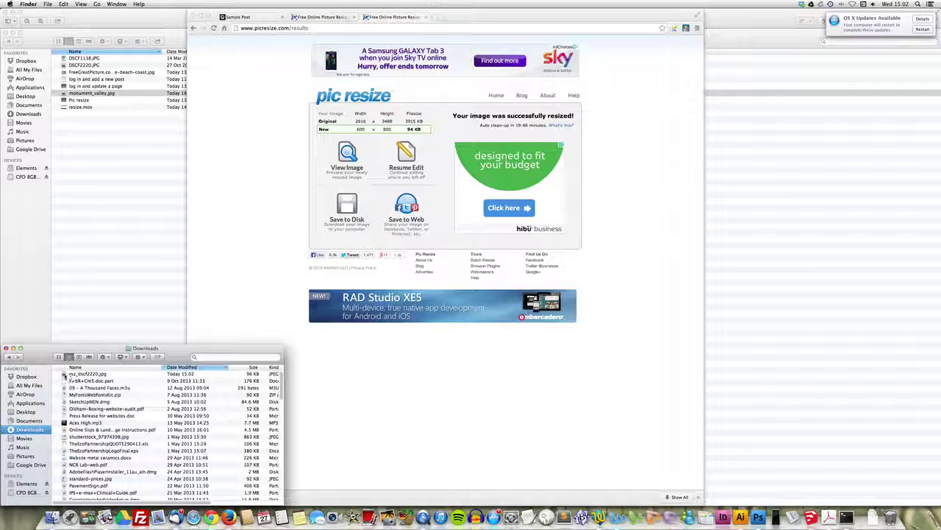
Drag rsz_dscf2220.jpg into Instruction Vids and rename the copy mon_valley.jpg
click(65, 375)
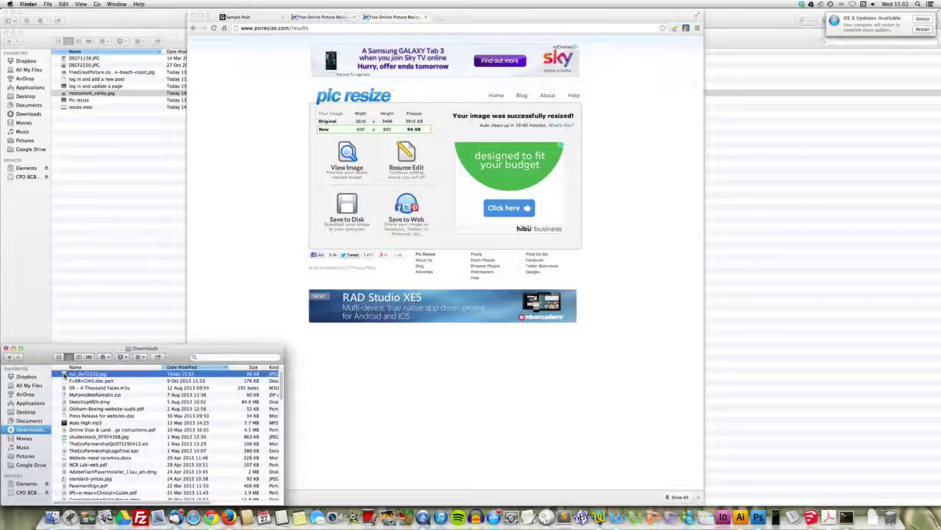
drag(64, 375, 80, 150)
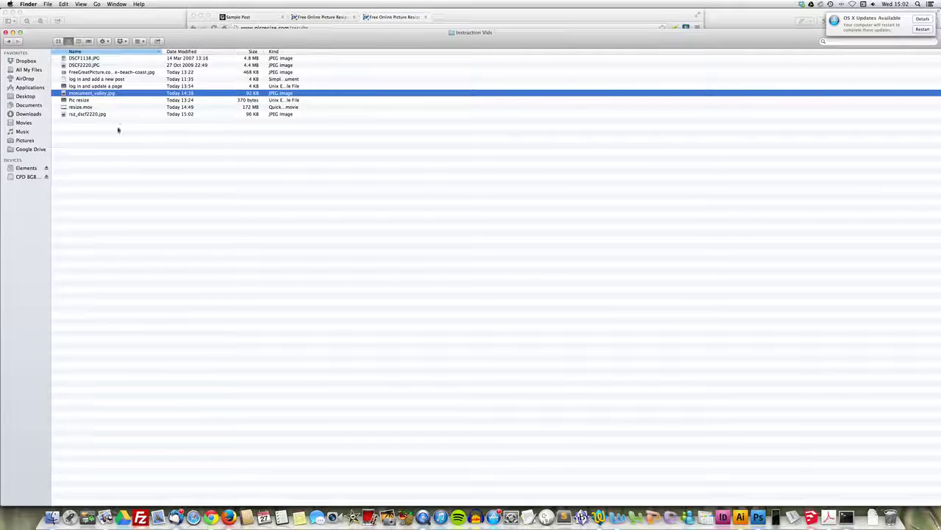
click(84, 115)
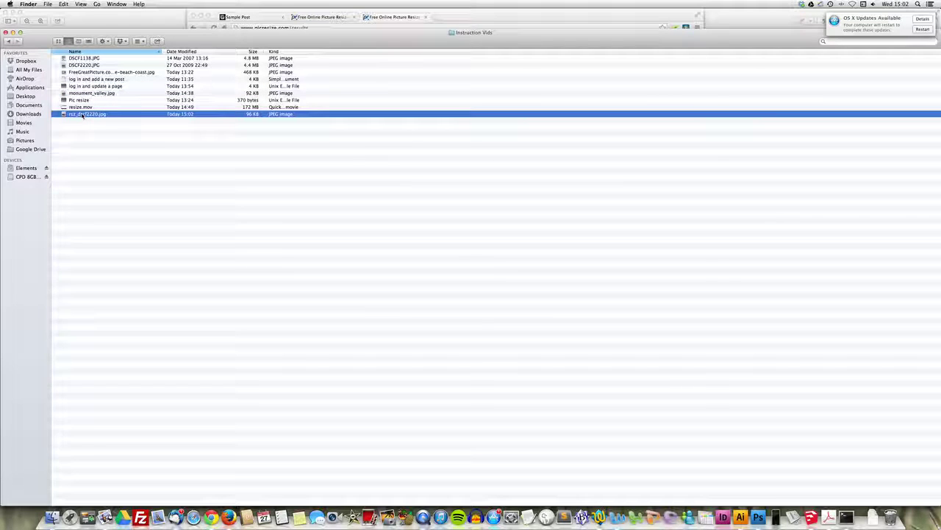
key(Return)
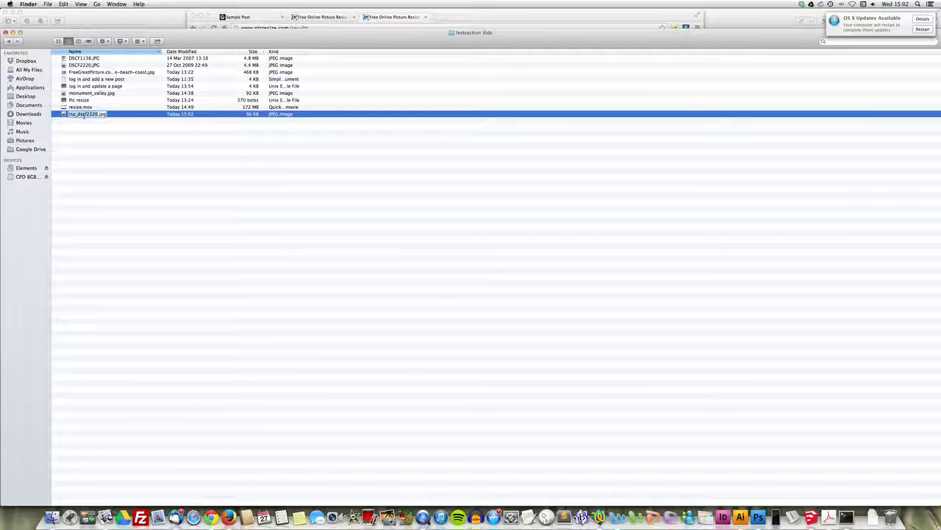
text(mon_valley)
key(Return)
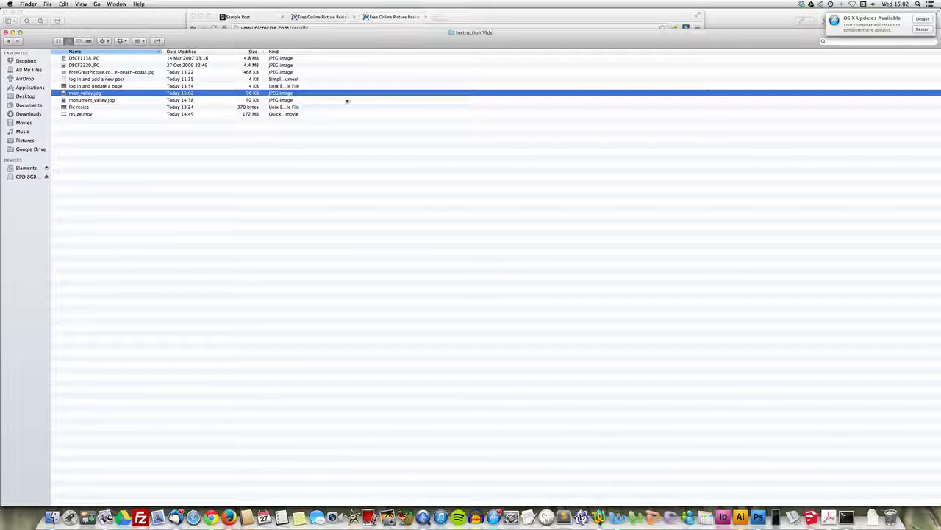